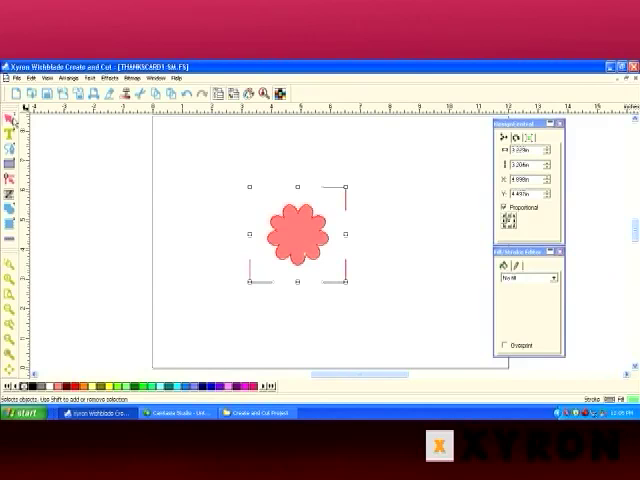
- Browse the Pick and Text tool flyouts, ending on the Pick selection choices
click(13, 118)
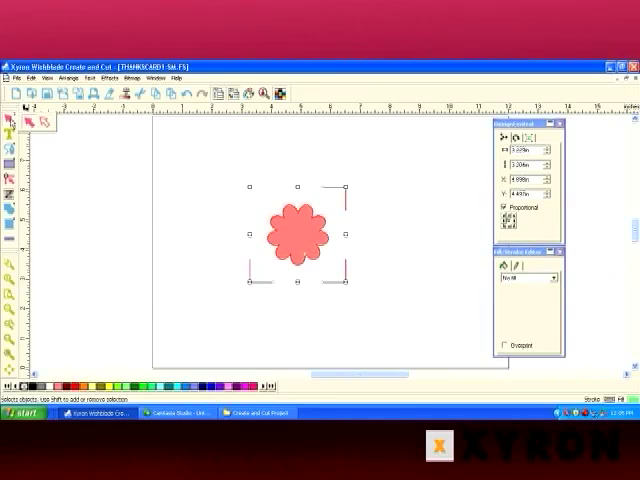
click(9, 134)
click(9, 118)
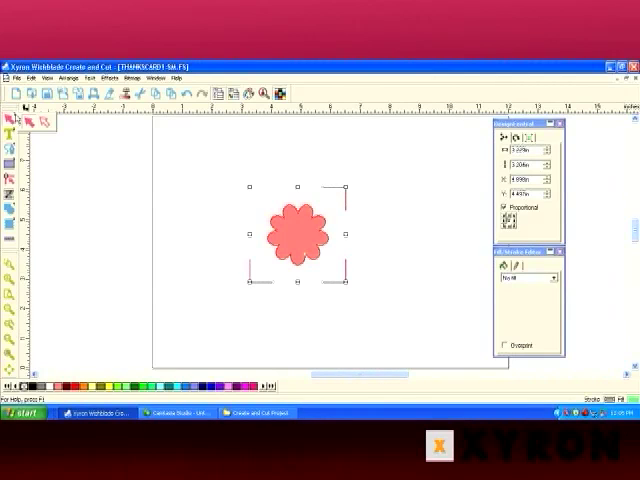
click(10, 118)
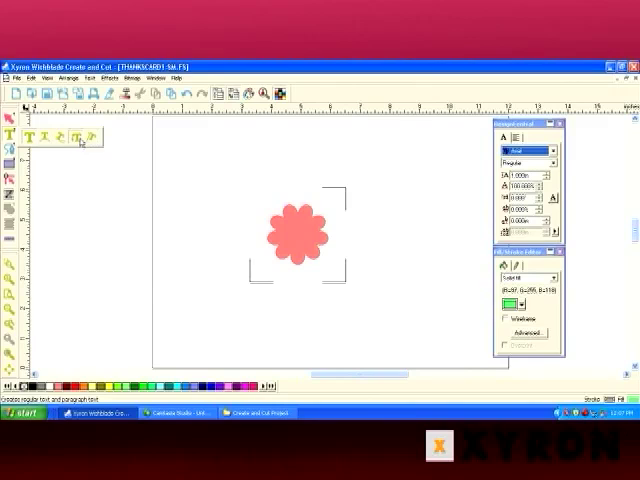
- Look over the Bezier and node-editing path tools, then choose the Rectangle tool
click(13, 147)
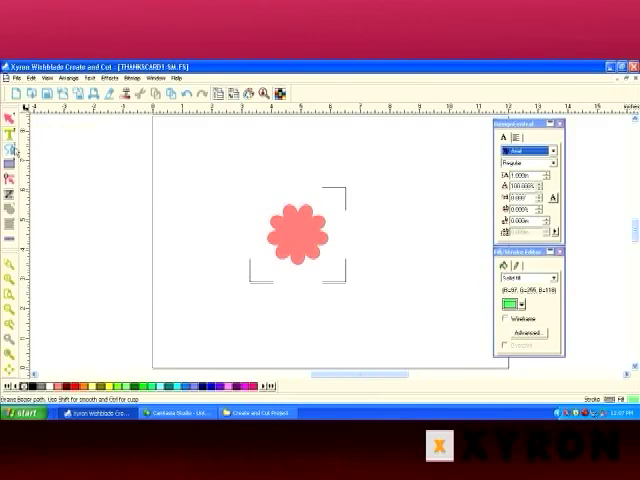
click(14, 149)
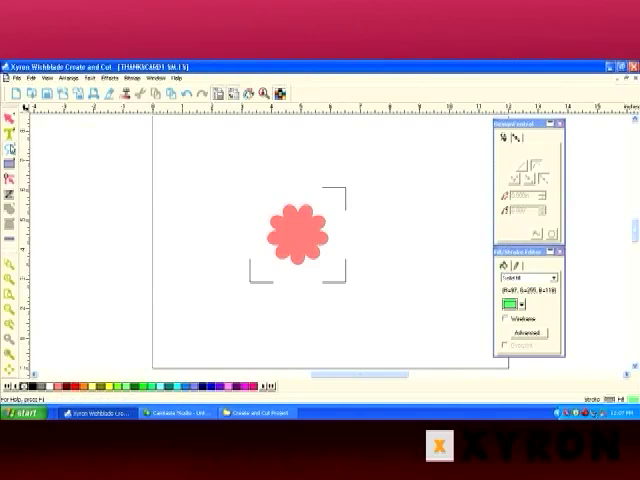
click(13, 148)
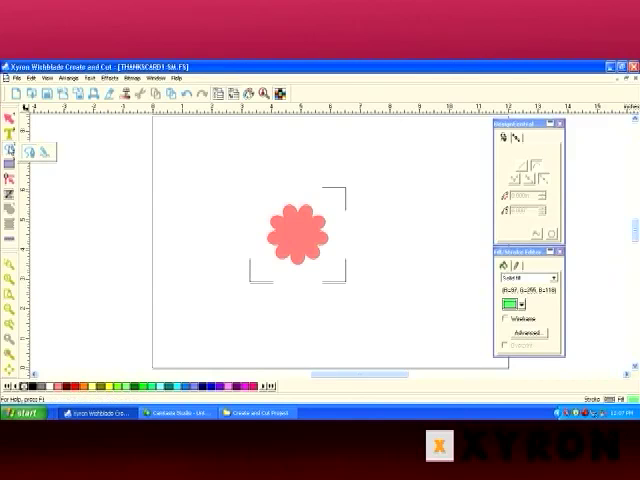
click(46, 153)
click(11, 163)
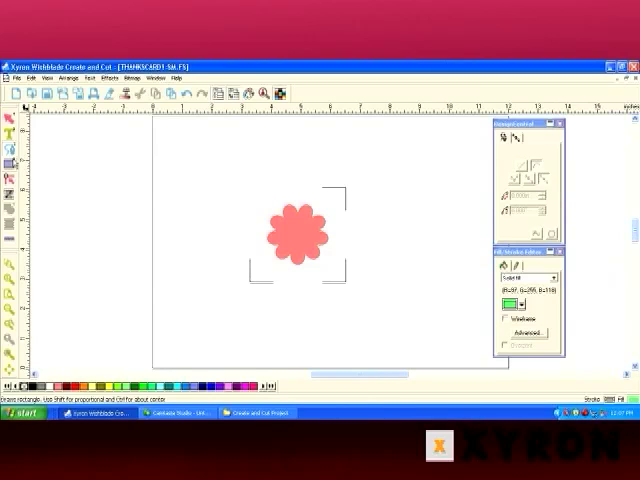
- View the shape-tools flyout, the rectangle size and corner settings, and the bitmap tracing options
click(13, 165)
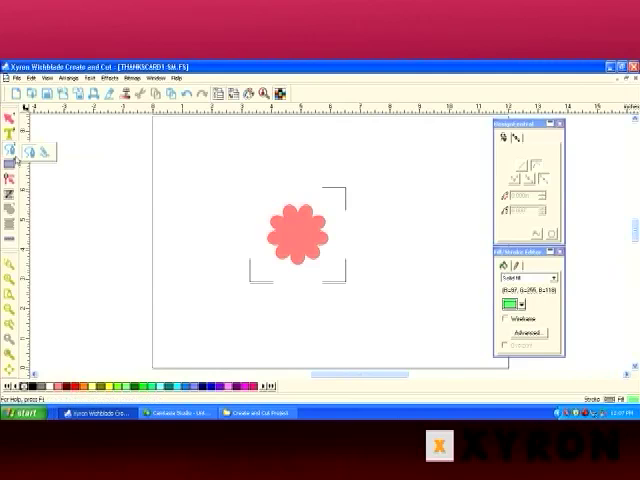
click(9, 179)
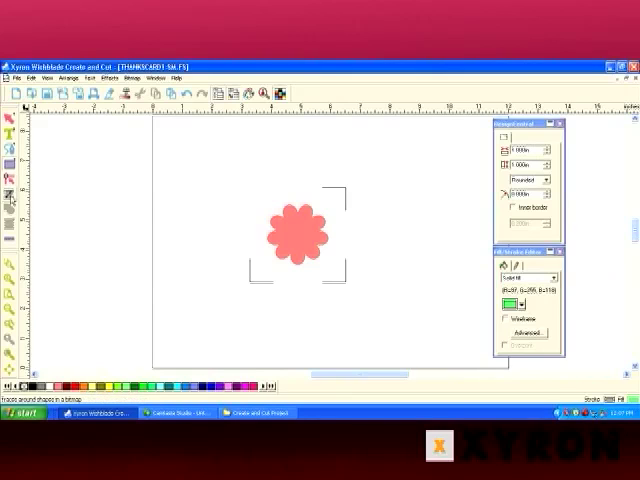
click(12, 197)
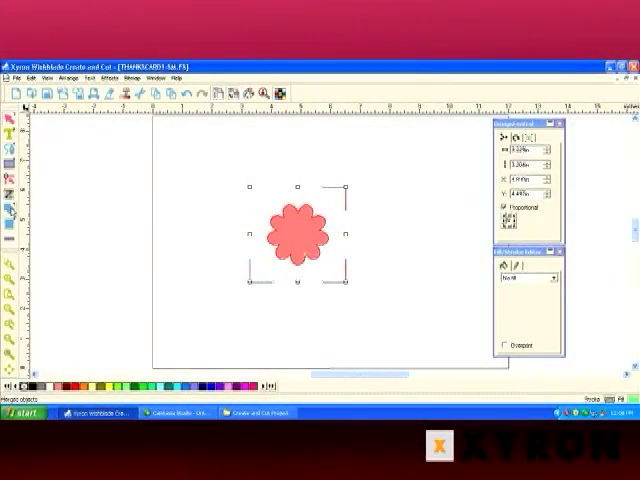
- Show the Weld/Merge flyout with its two object-merging tools
click(10, 210)
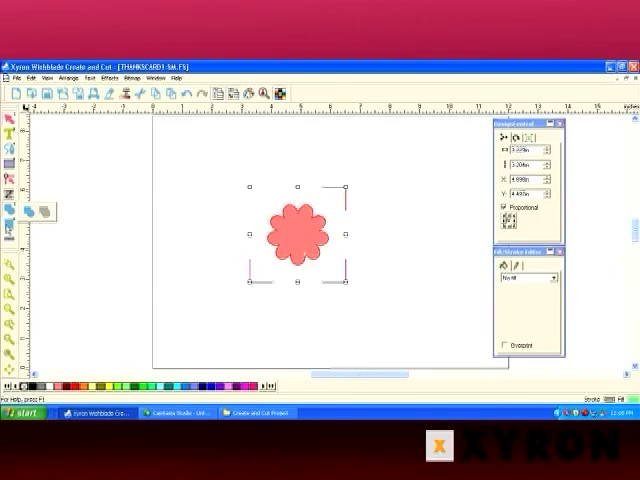
- Look over the Contour and cut-line effect options, then switch to the Measure tool
click(9, 225)
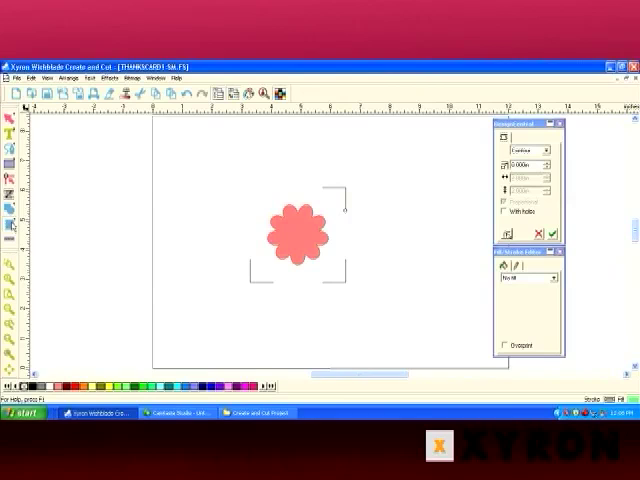
click(14, 226)
click(14, 226)
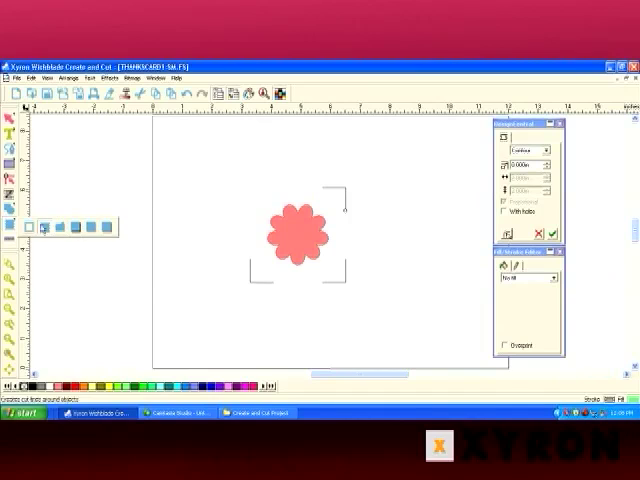
click(107, 231)
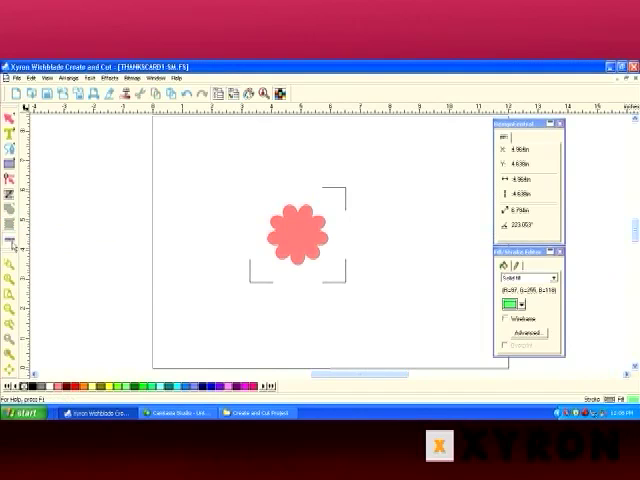